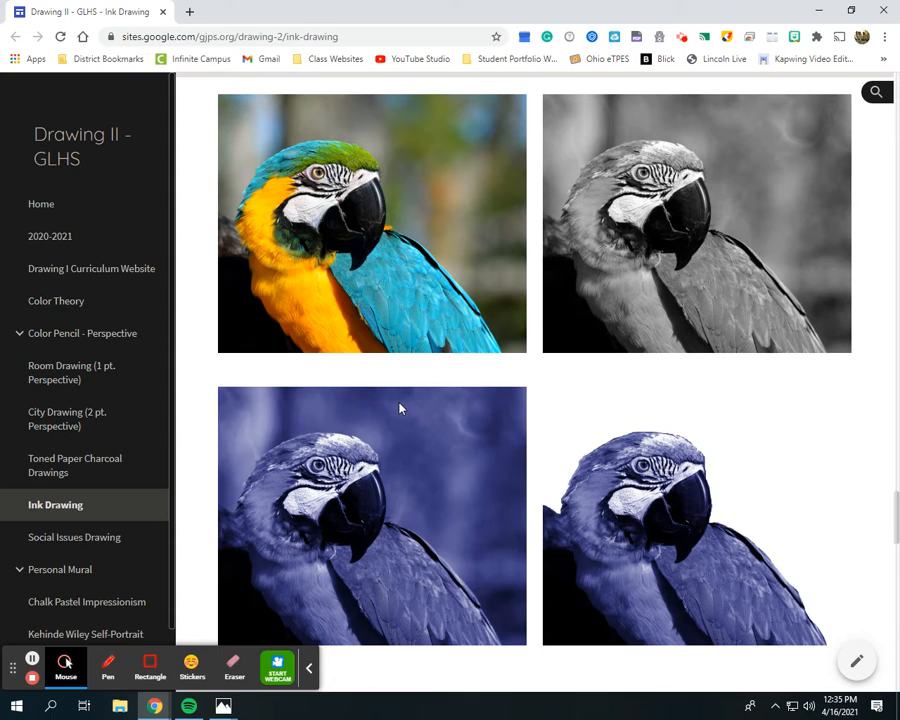
# Review the macaw reference images and the full color to monochromatic blue editing instructions on the Ink Drawing page.
pyautogui.click(733, 522)
pyautogui.scroll(-3, 690, 493)
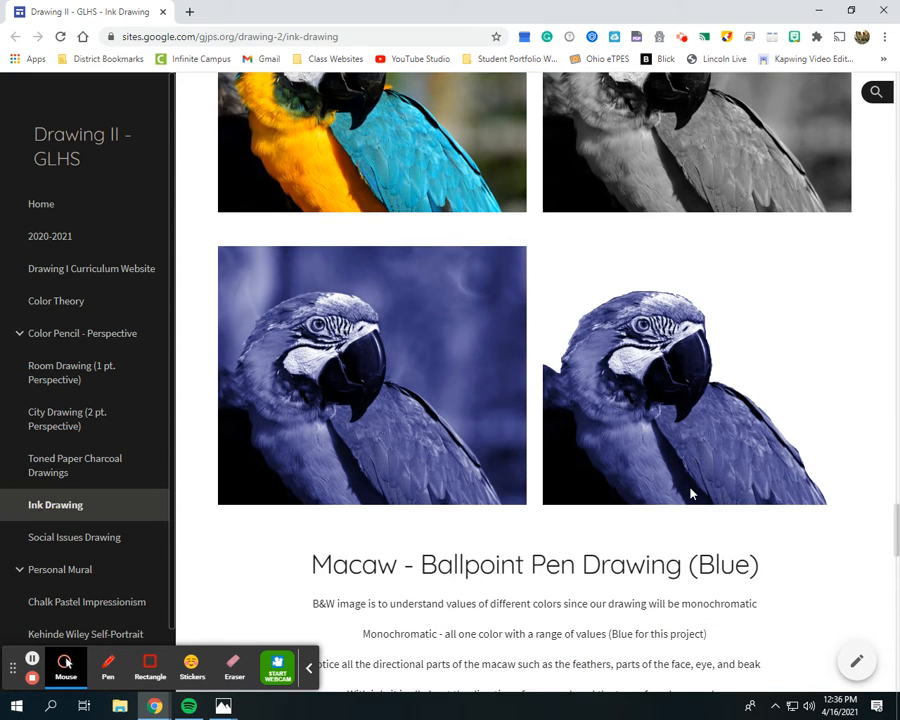
pyautogui.scroll(-2, 690, 493)
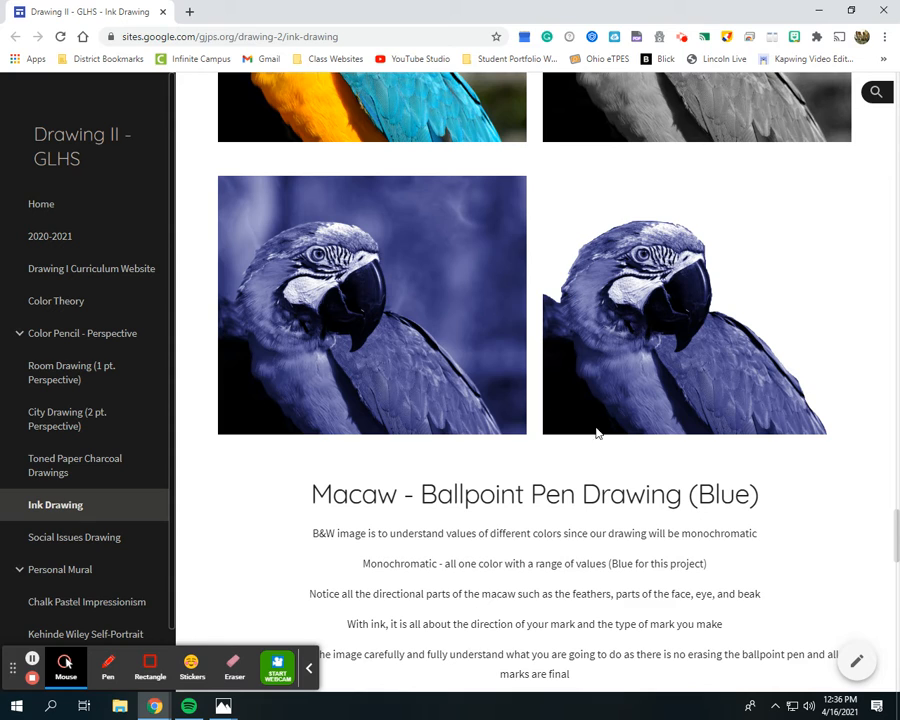
pyautogui.scroll(-2, 603, 405)
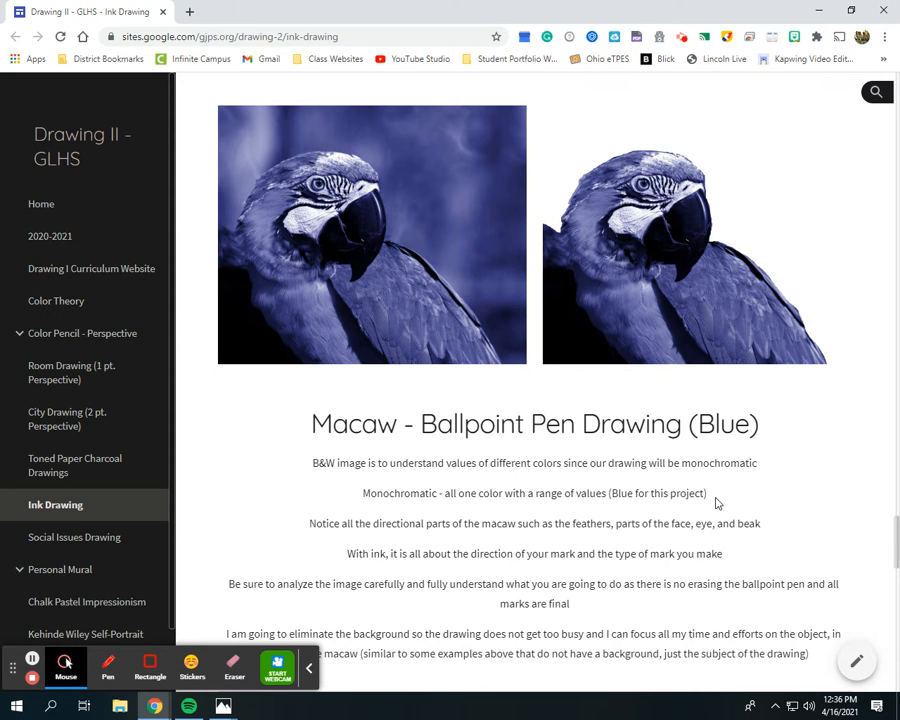
pyautogui.scroll(-3, 640, 376)
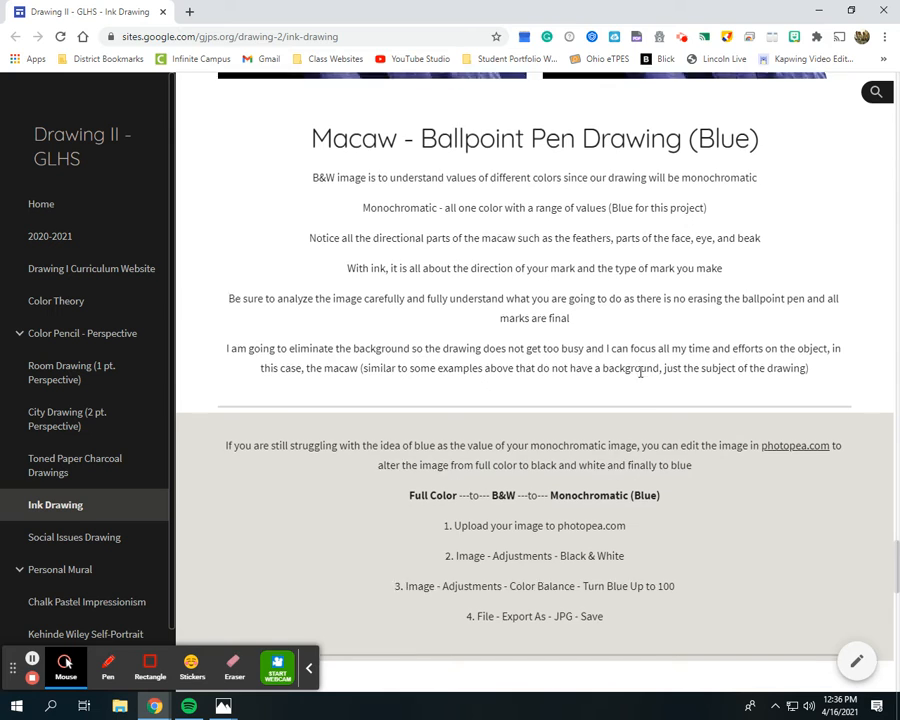
pyautogui.scroll(5, 641, 377)
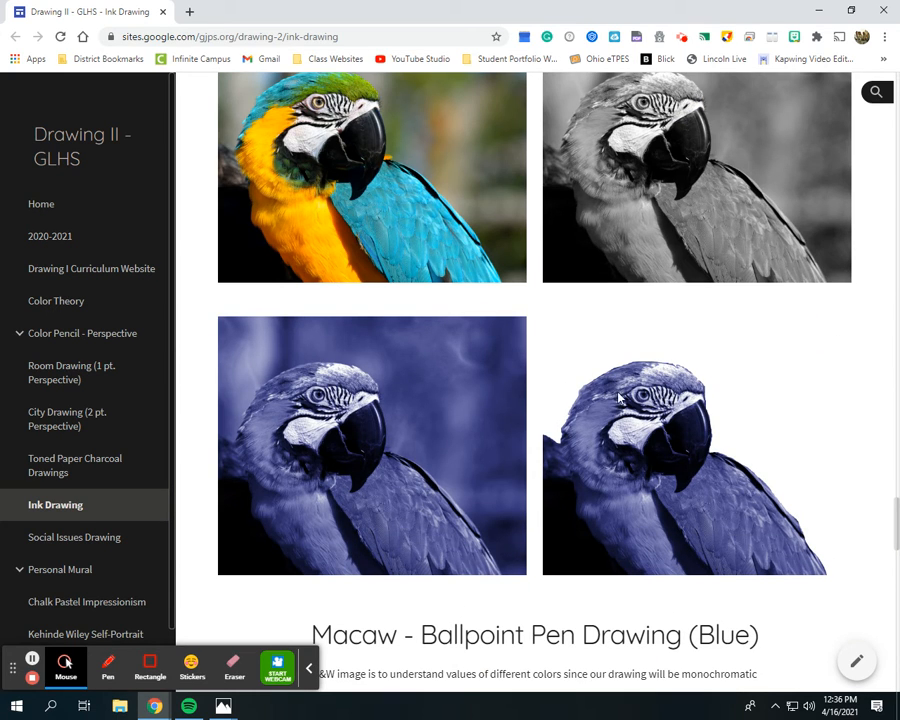
pyautogui.scroll(-4, 630, 440)
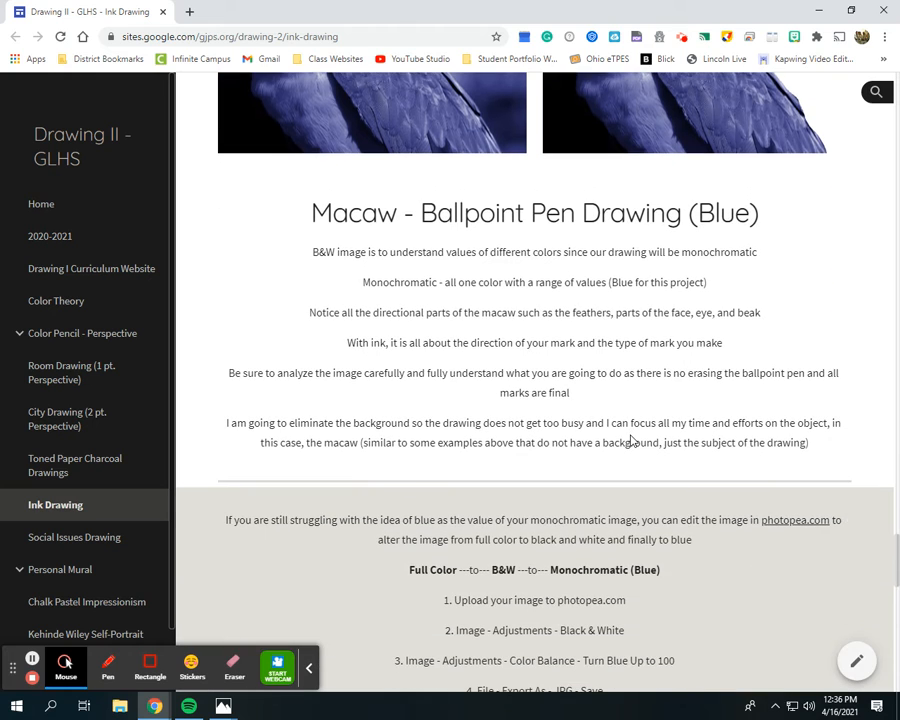
pyautogui.scroll(-1, 631, 441)
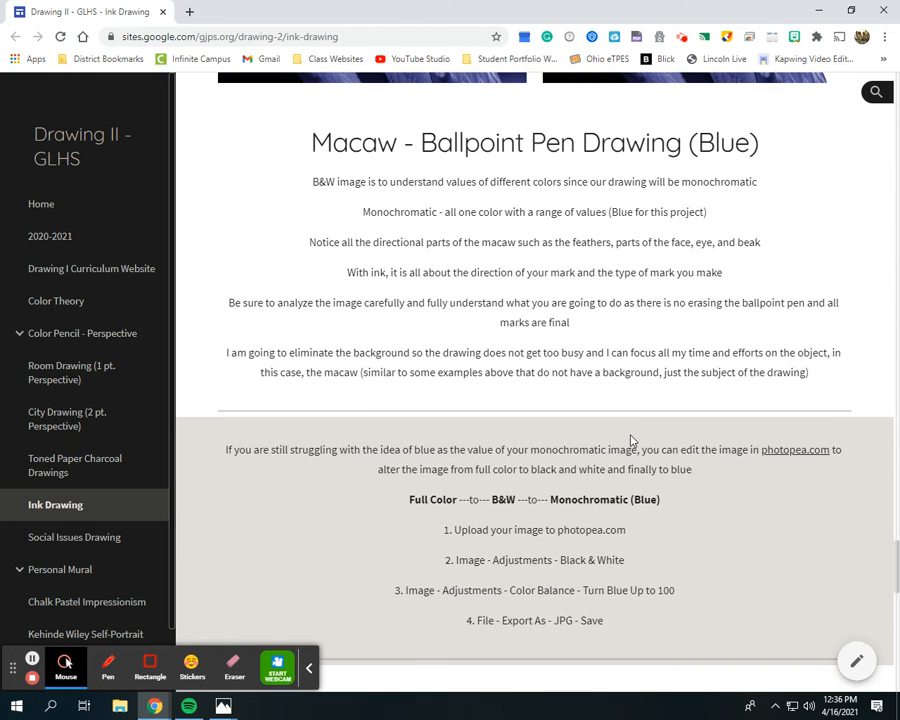
# Go to Photopea through the link on the class page and open the full-color macaw image from the Projects folder.
pyautogui.click(783, 455)
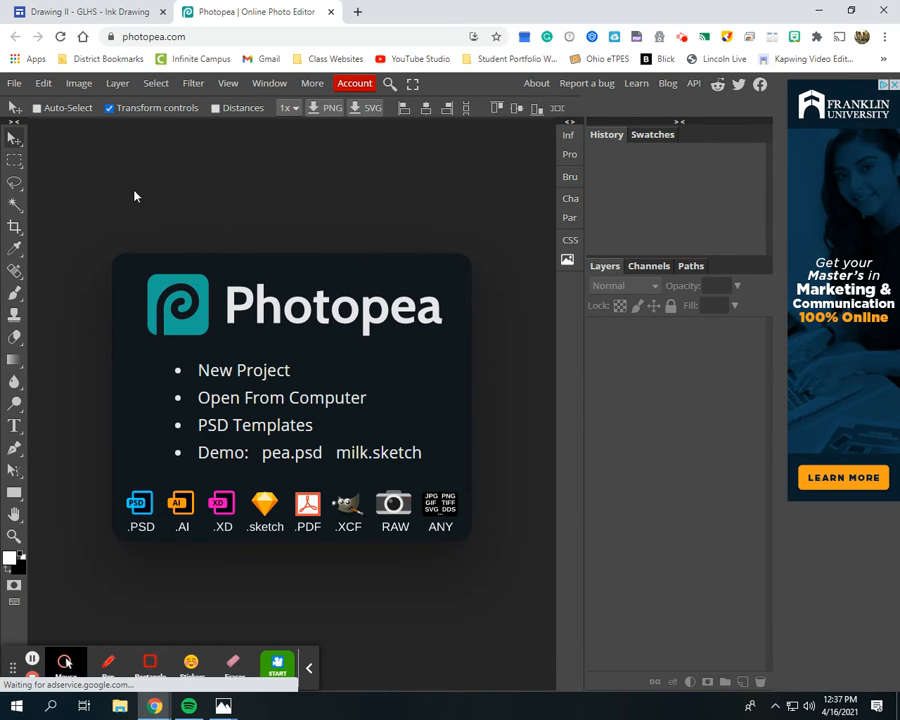
pyautogui.click(15, 84)
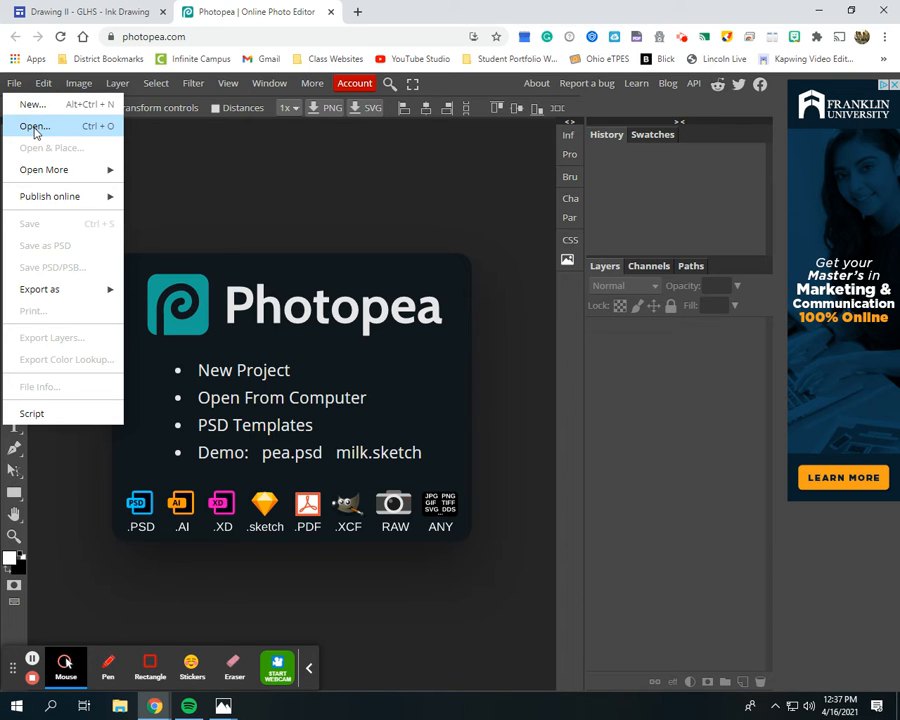
pyautogui.click(35, 128)
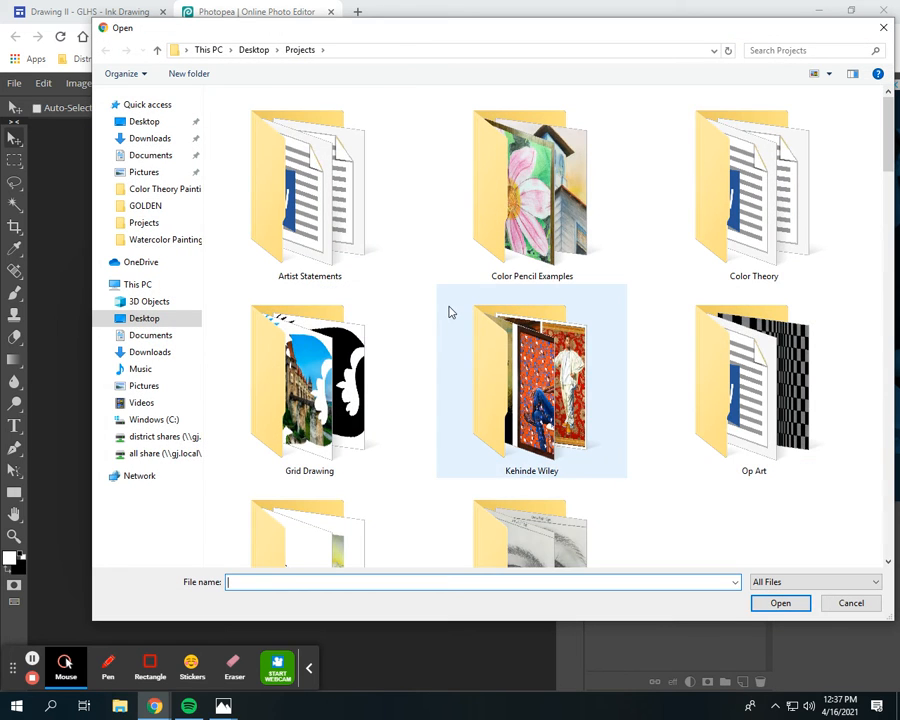
pyautogui.scroll(-10, 448, 310)
pyautogui.doubleClick(360, 293)
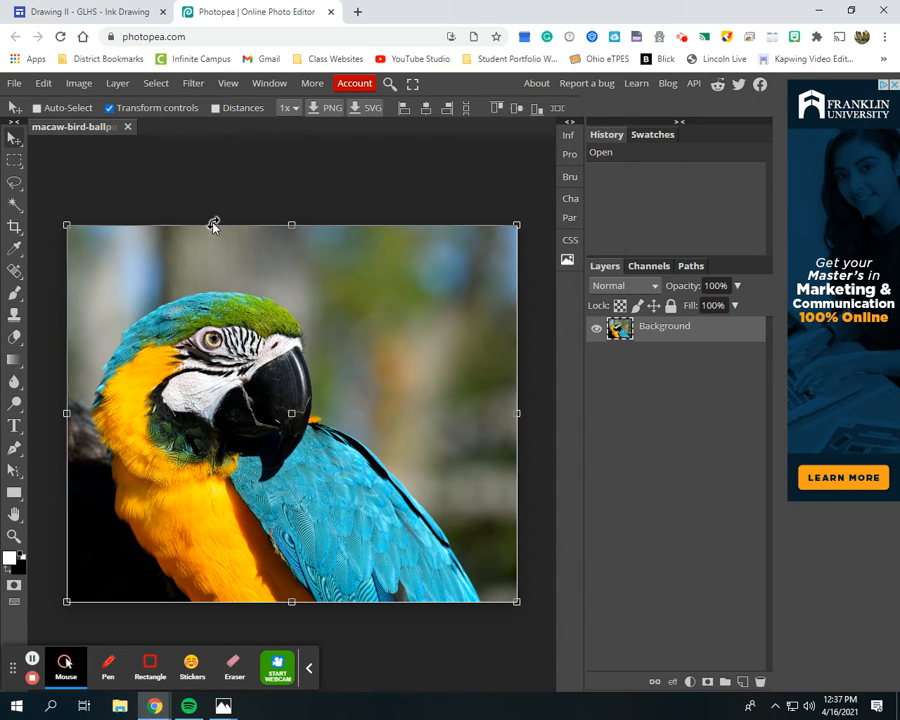
# Convert the macaw photo to grayscale with the Black & White adjustment, keeping its default values.
pyautogui.click(81, 88)
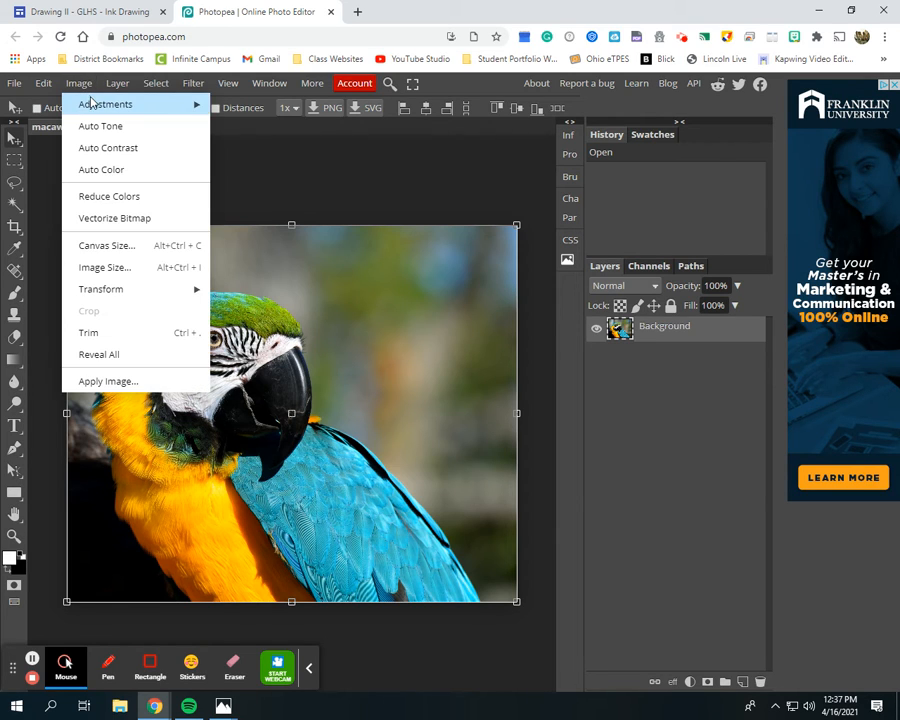
pyautogui.moveTo(92, 103)
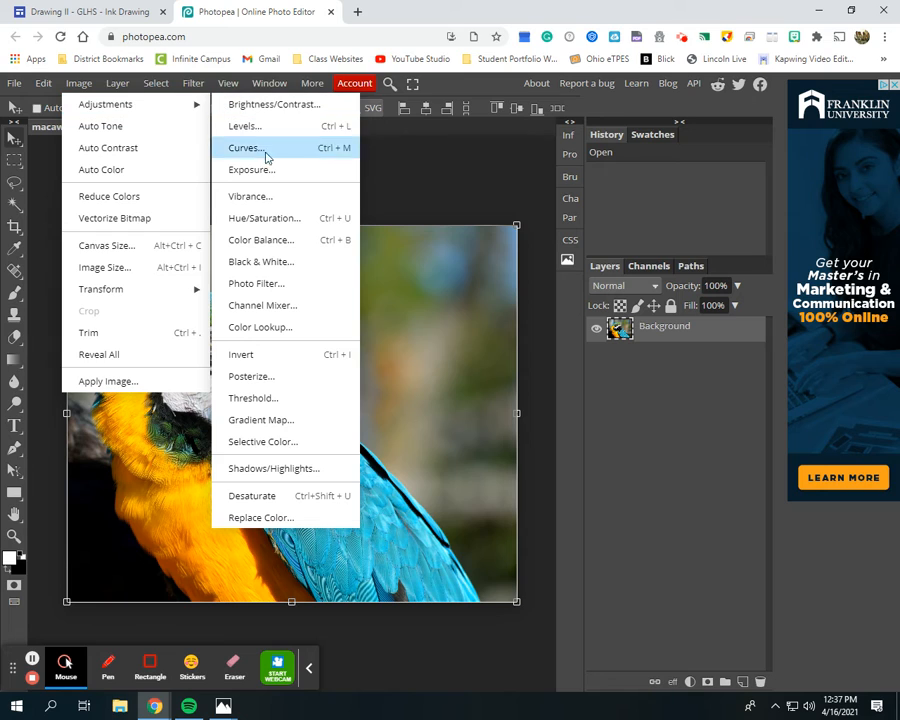
pyautogui.click(311, 269)
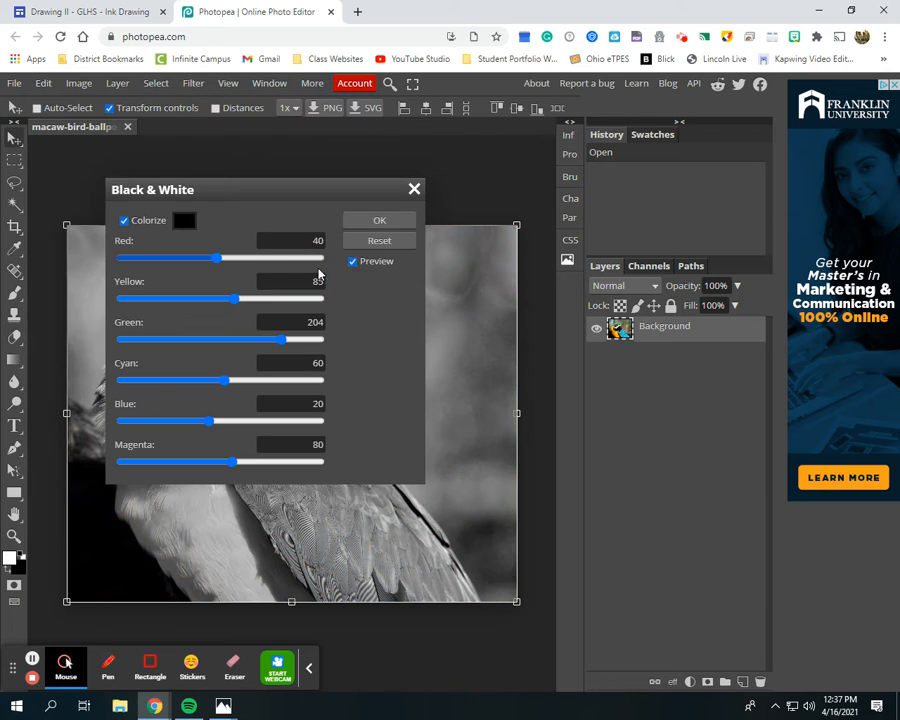
pyautogui.moveTo(367, 192); pyautogui.dragTo(720, 200)
pyautogui.moveTo(639, 204); pyautogui.dragTo(707, 201)
pyautogui.click(798, 227)
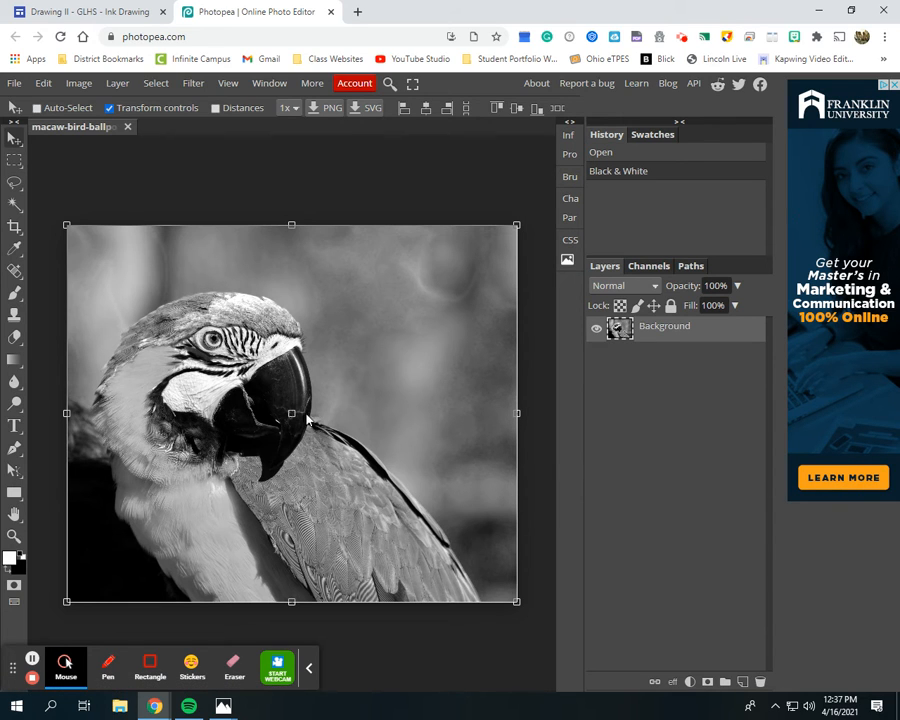
# Tint the grayscale macaw blue with a Color Balance adjustment, setting Blue to 100 for the Shadows range.
pyautogui.click(79, 87)
pyautogui.moveTo(82, 102)
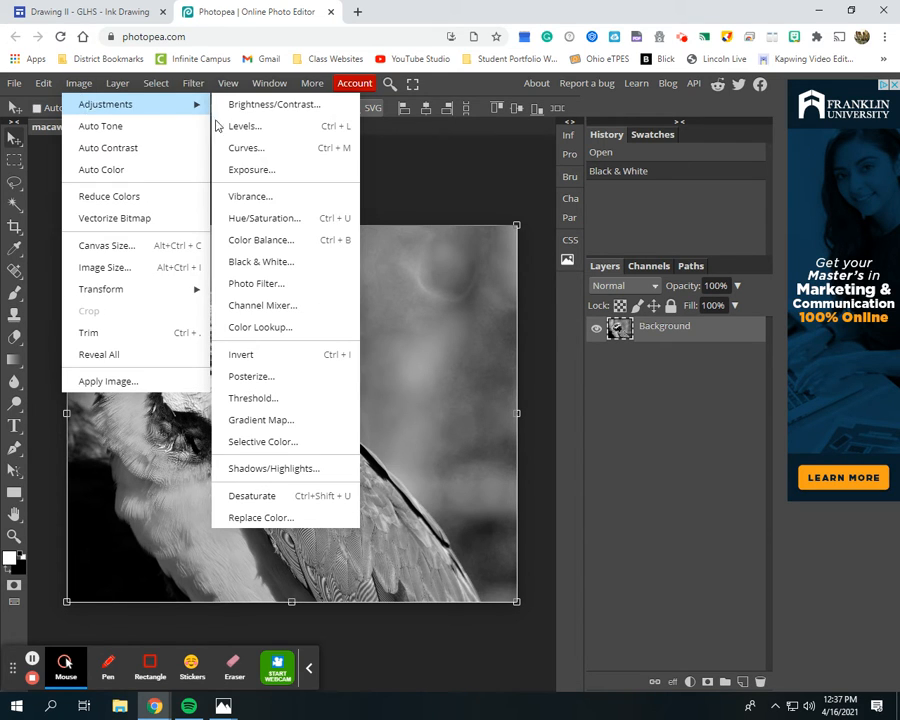
pyautogui.click(307, 244)
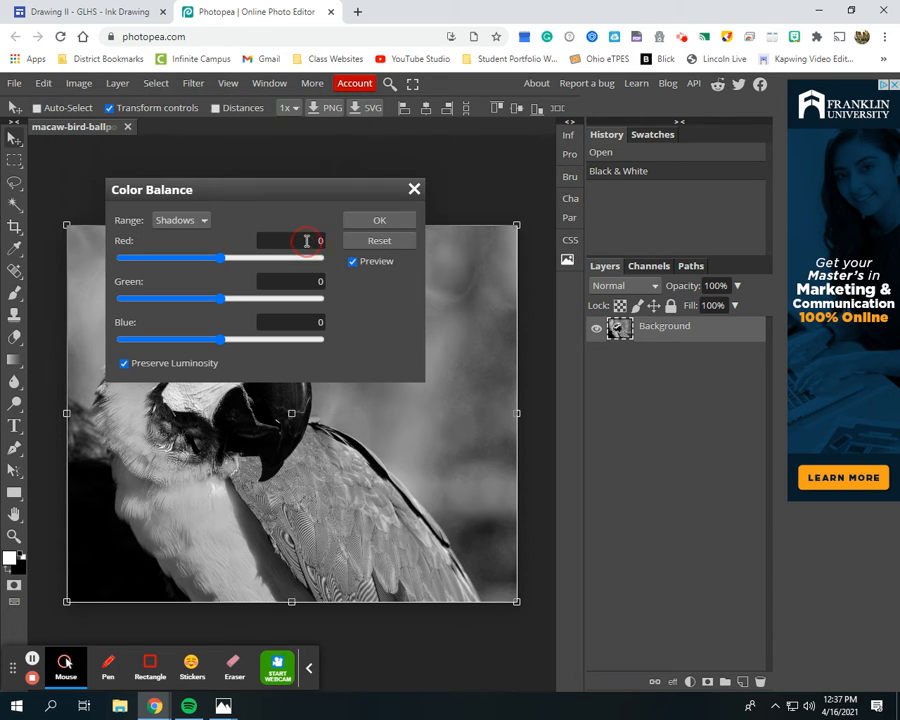
pyautogui.moveTo(263, 193); pyautogui.dragTo(701, 253)
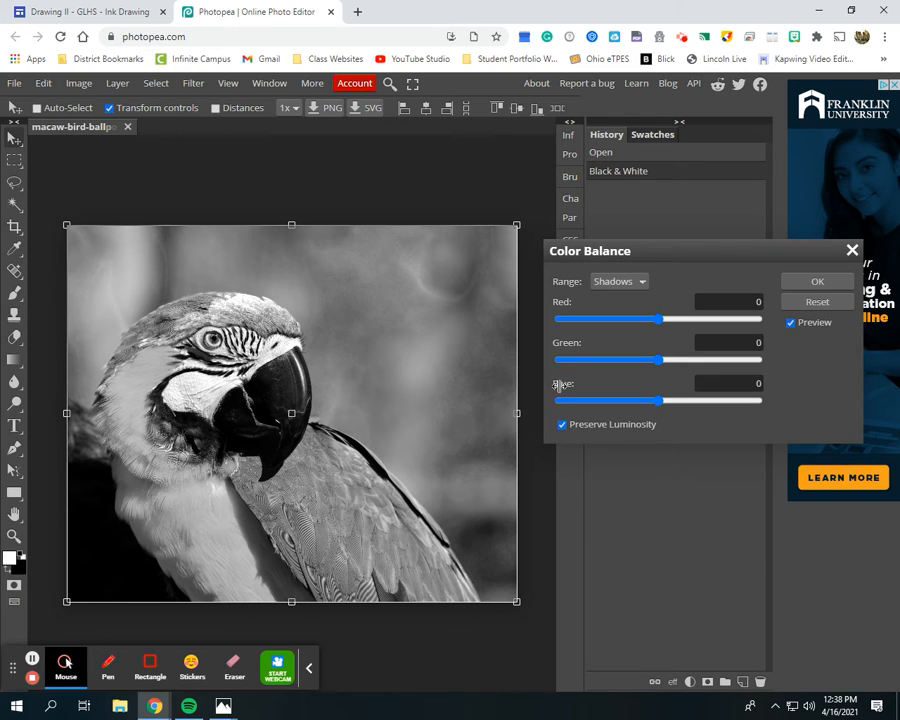
pyautogui.moveTo(660, 402); pyautogui.dragTo(771, 399)
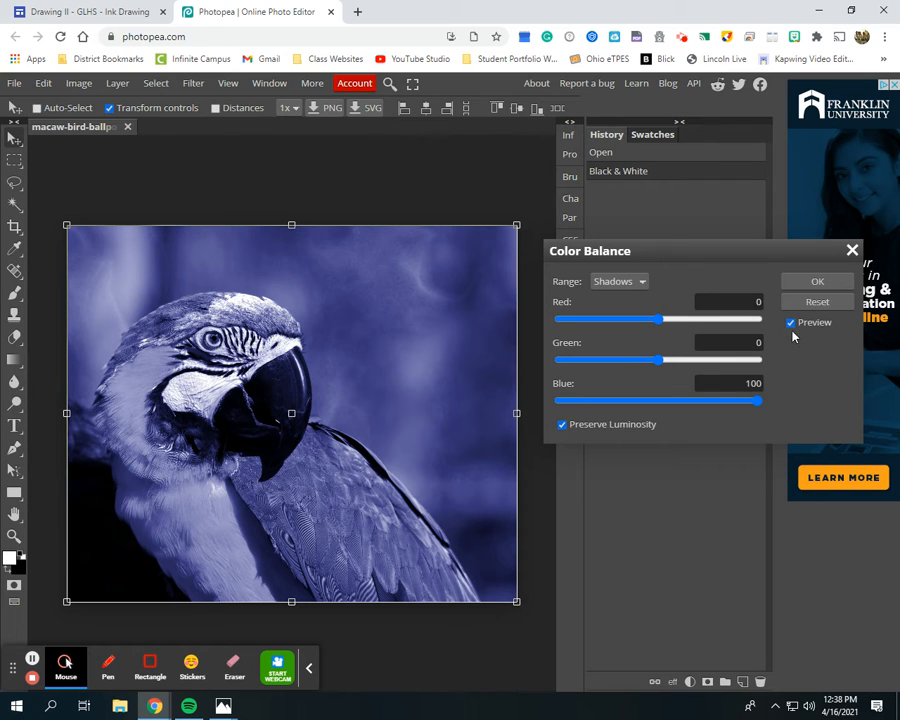
pyautogui.click(799, 287)
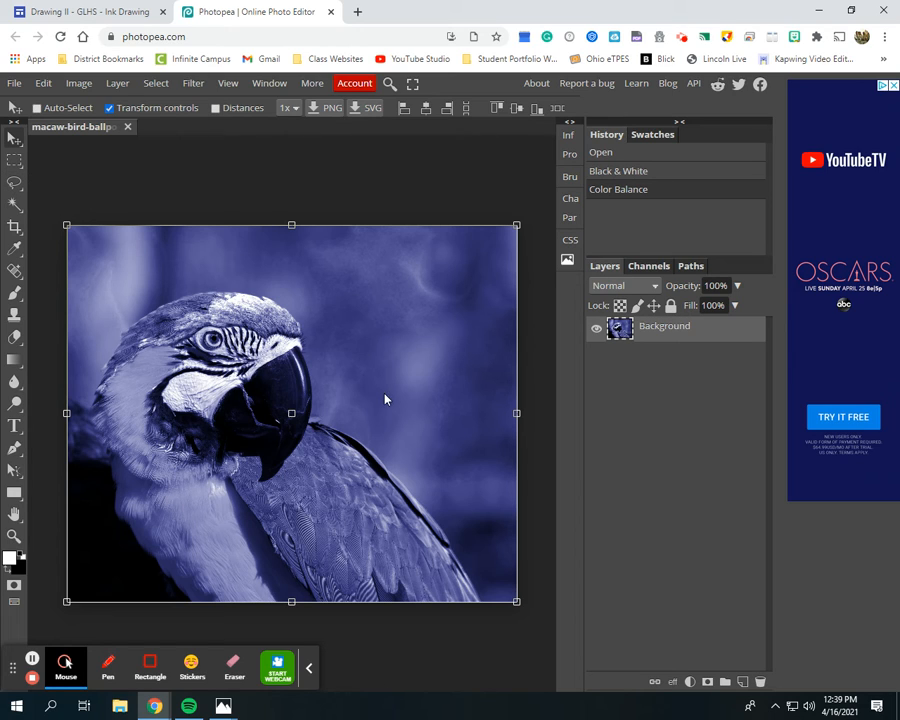
# Lasso the background around the macaw's head, beak and back, delete it to transparency, and deselect.
pyautogui.click(15, 183)
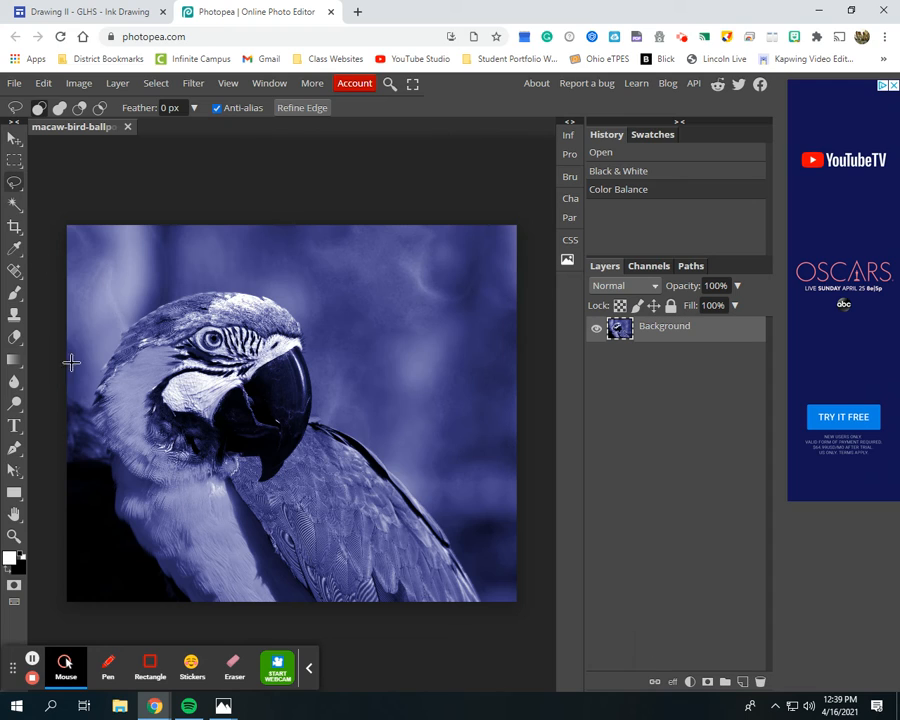
pyautogui.moveTo(62, 395)
pyautogui.mouseDown()
pyautogui.moveTo(85, 406)
pyautogui.moveTo(120, 324)
pyautogui.moveTo(165, 296)
pyautogui.moveTo(237, 287)
pyautogui.moveTo(291, 303)
pyautogui.moveTo(313, 347)
pyautogui.moveTo(319, 414)
pyautogui.moveTo(376, 443)
pyautogui.moveTo(412, 478)
pyautogui.moveTo(458, 530)
pyautogui.moveTo(496, 599)
pyautogui.moveTo(520, 614)
pyautogui.moveTo(548, 470)
pyautogui.moveTo(548, 278)
pyautogui.moveTo(516, 189)
pyautogui.moveTo(416, 169)
pyautogui.moveTo(237, 159)
pyautogui.moveTo(125, 168)
pyautogui.moveTo(68, 189)
pyautogui.moveTo(48, 225)
pyautogui.moveTo(44, 279)
pyautogui.moveTo(65, 395)
pyautogui.mouseUp()
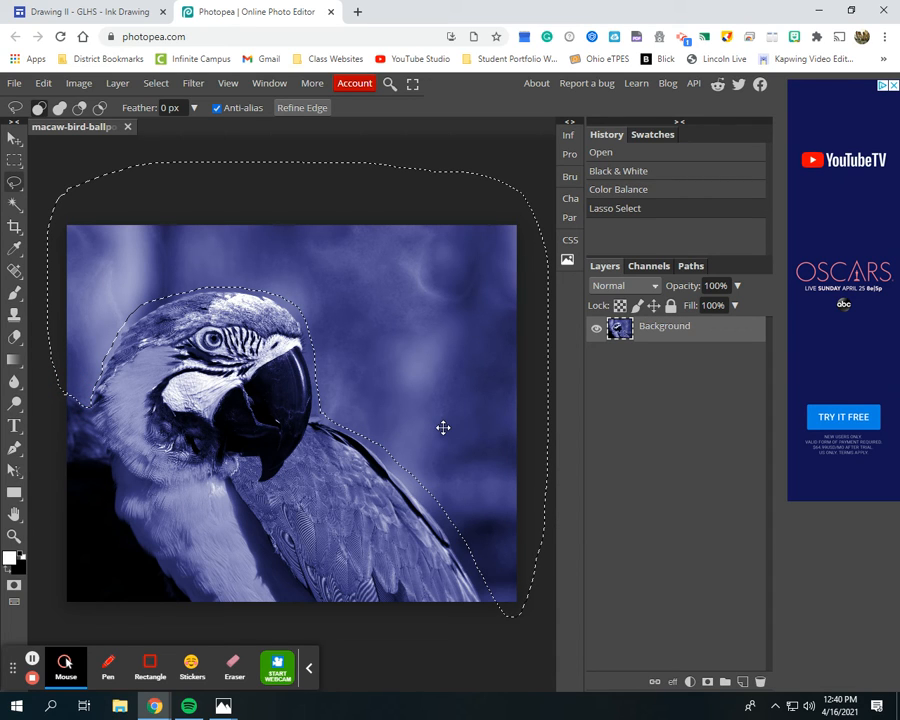
pyautogui.press('Delete')
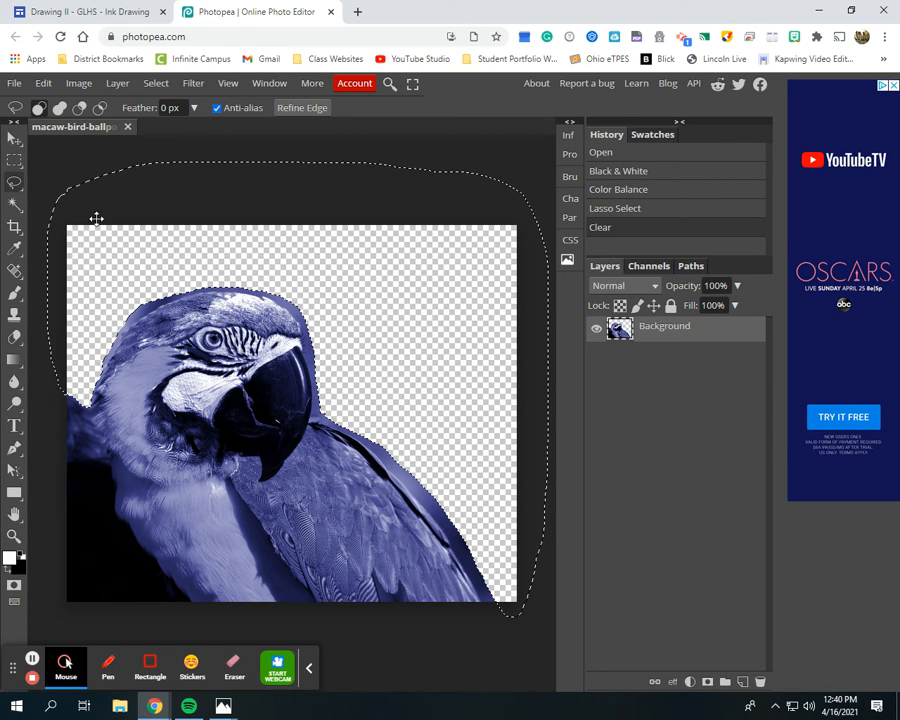
pyautogui.click(82, 164)
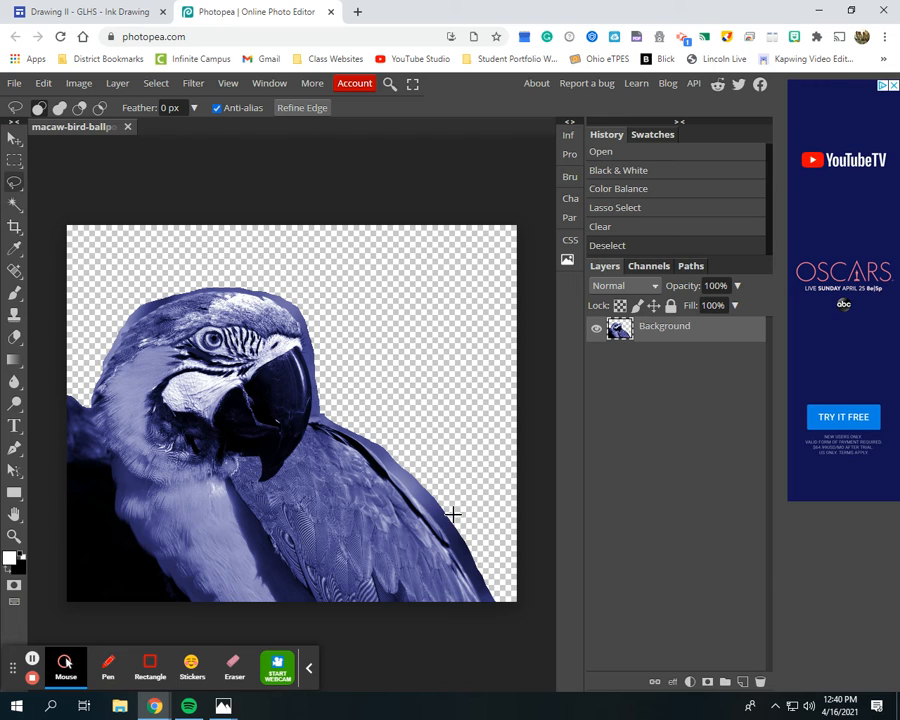
# Try to trim the leftover background along the macaw's upper wing edge with a small lasso selection, and undo the clearing.
pyautogui.moveTo(374, 432)
pyautogui.mouseDown()
pyautogui.moveTo(388, 491)
pyautogui.moveTo(458, 459)
pyautogui.moveTo(372, 436)
pyautogui.mouseUp()
pyautogui.press('Delete')
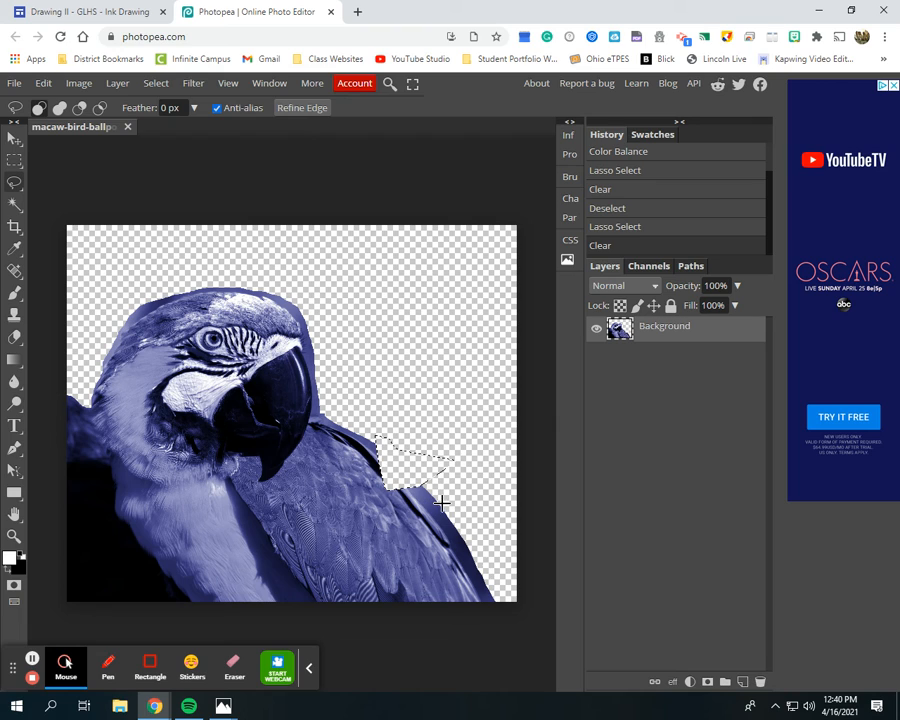
pyautogui.hotkey('ctrl', 'z')
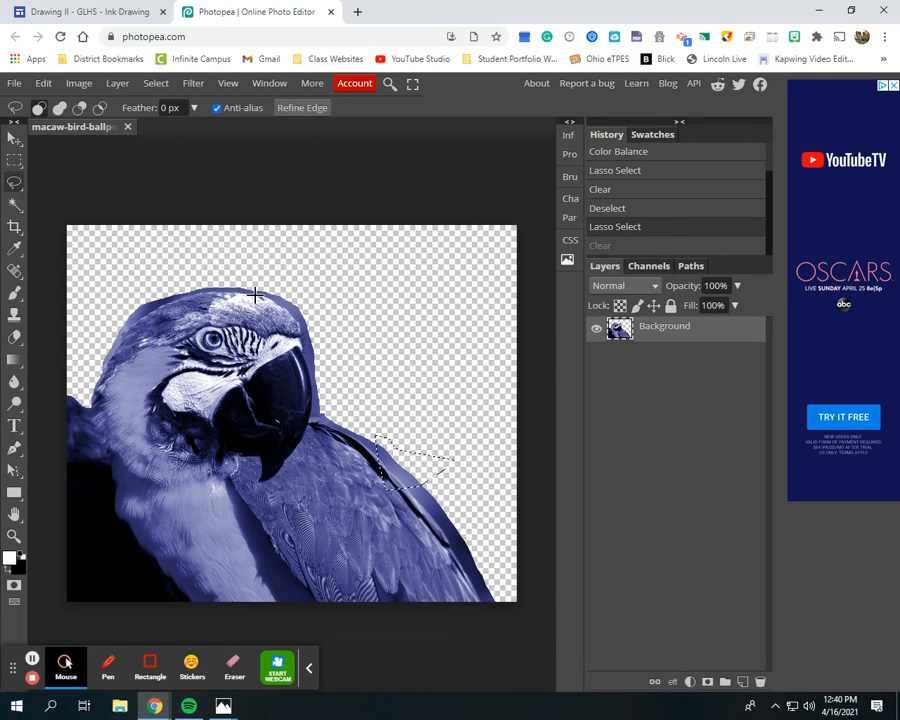
# Check the finished blue macaw reference images on the Ink Drawing page and return to Photopea.
pyautogui.click(136, 10)
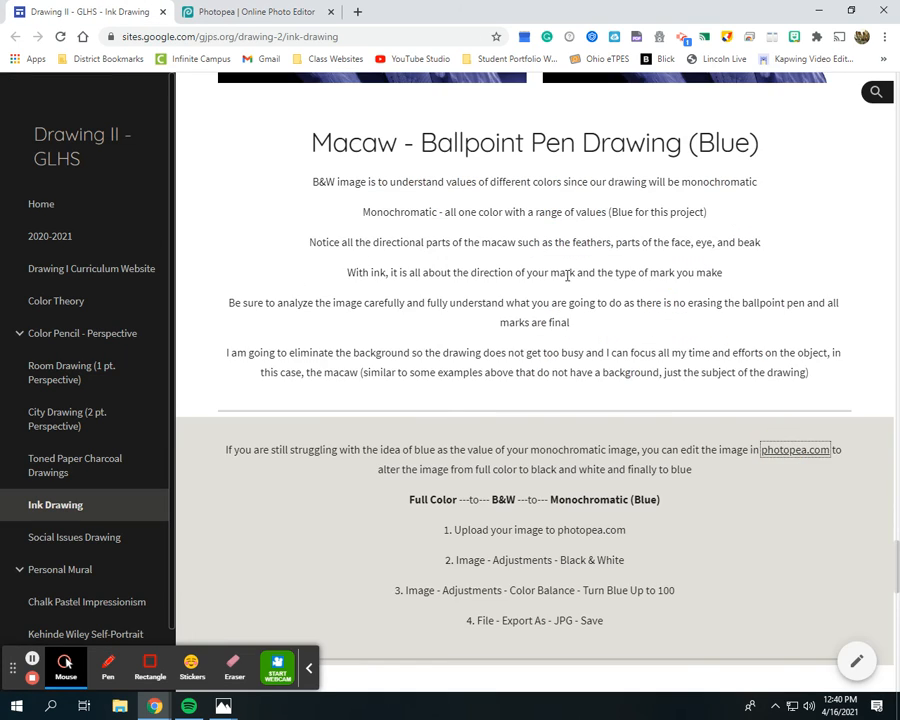
pyautogui.scroll(3, 567, 275)
pyautogui.scroll(3, 567, 275)
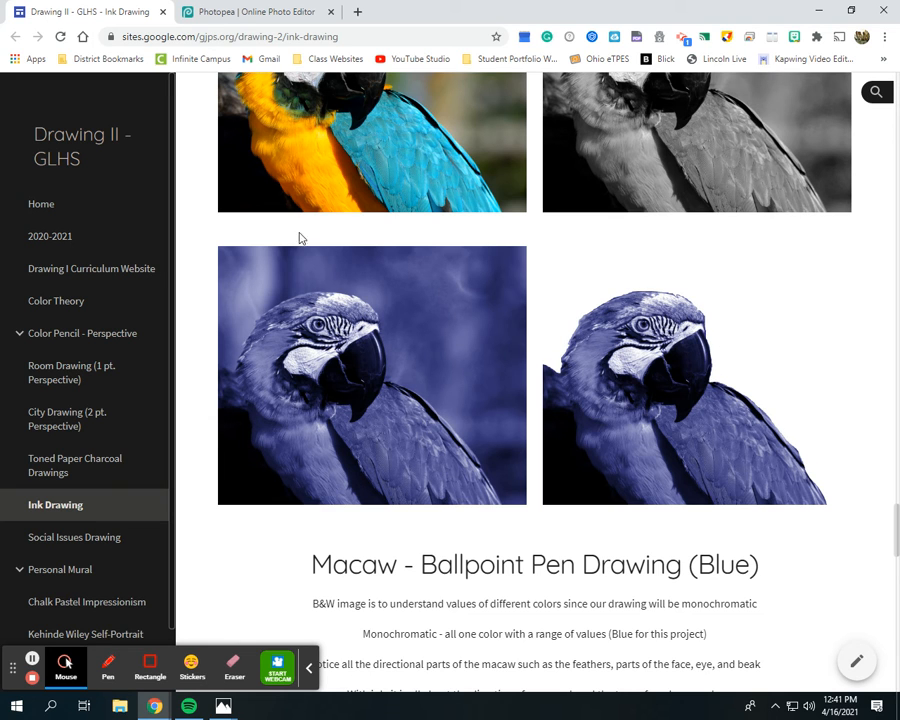
pyautogui.click(235, 20)
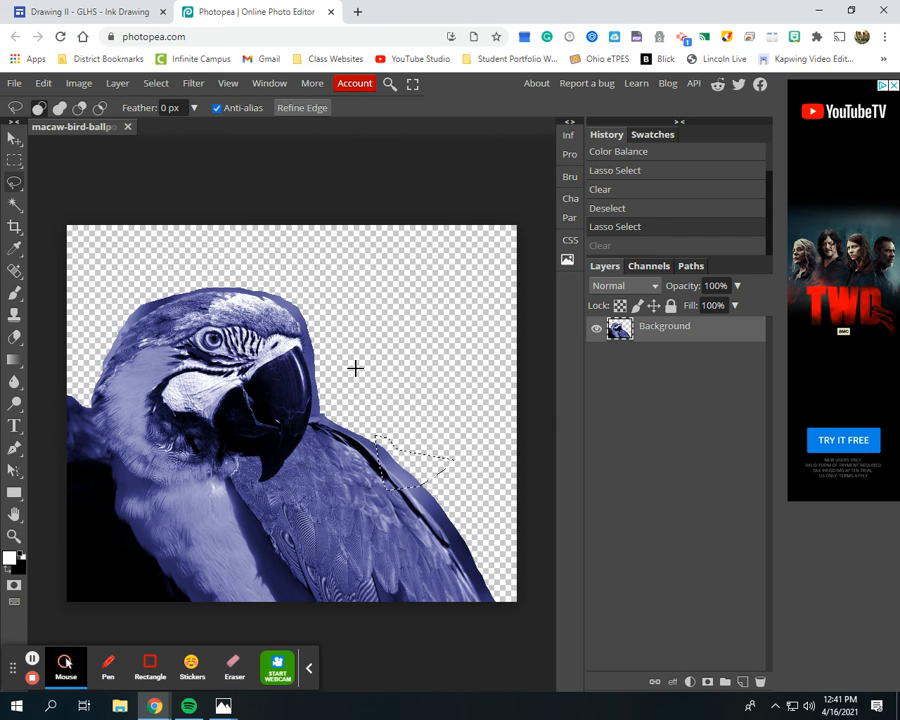
# Drop the remaining selection and export the cut-out macaw as a JPG at 100% quality.
pyautogui.click(355, 368)
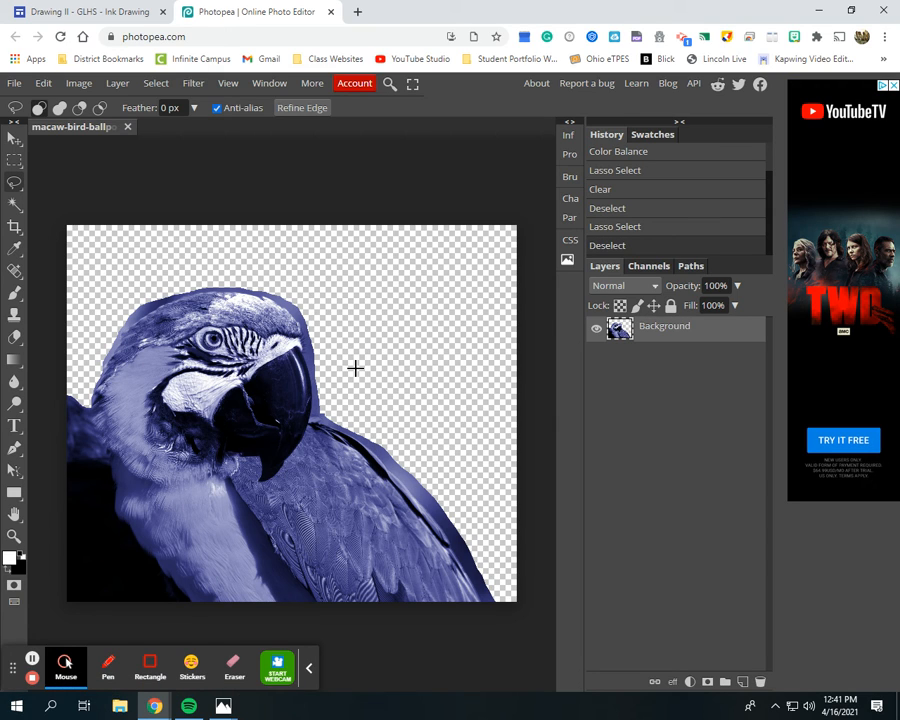
pyautogui.click(15, 84)
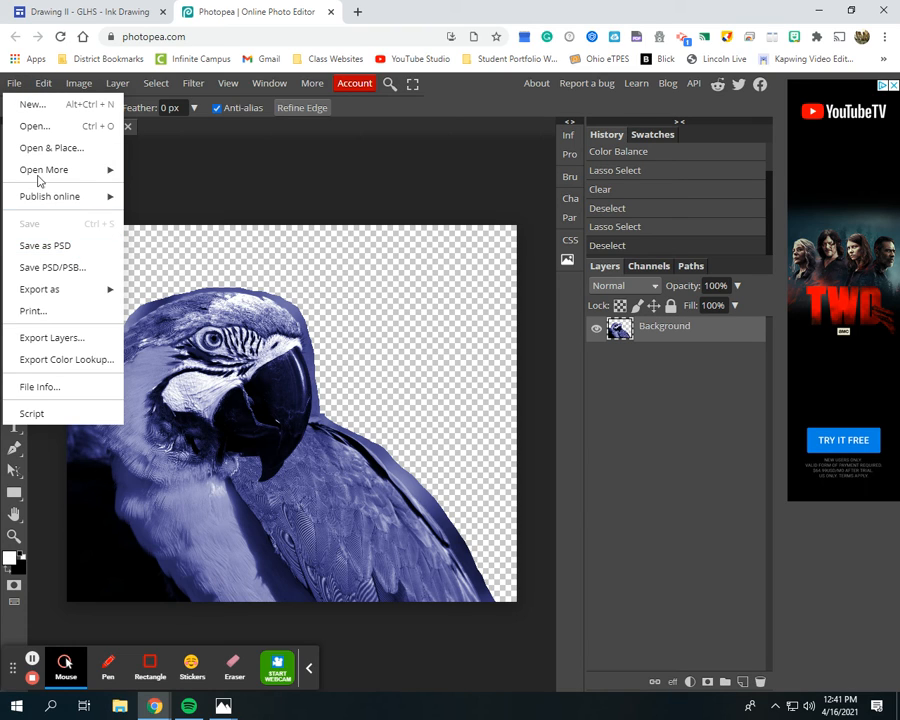
pyautogui.moveTo(88, 292)
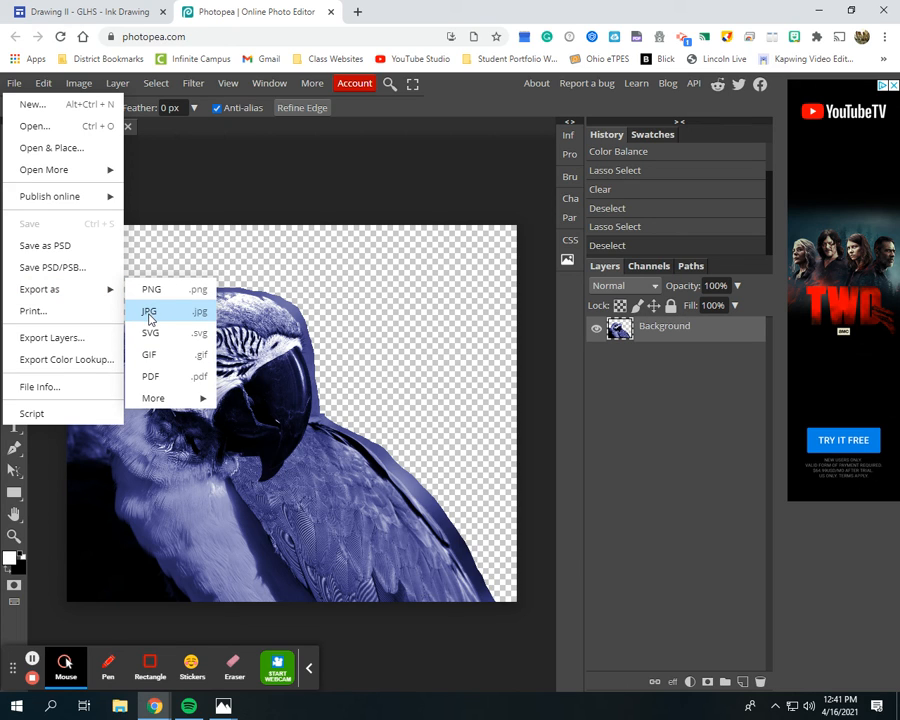
pyautogui.click(152, 312)
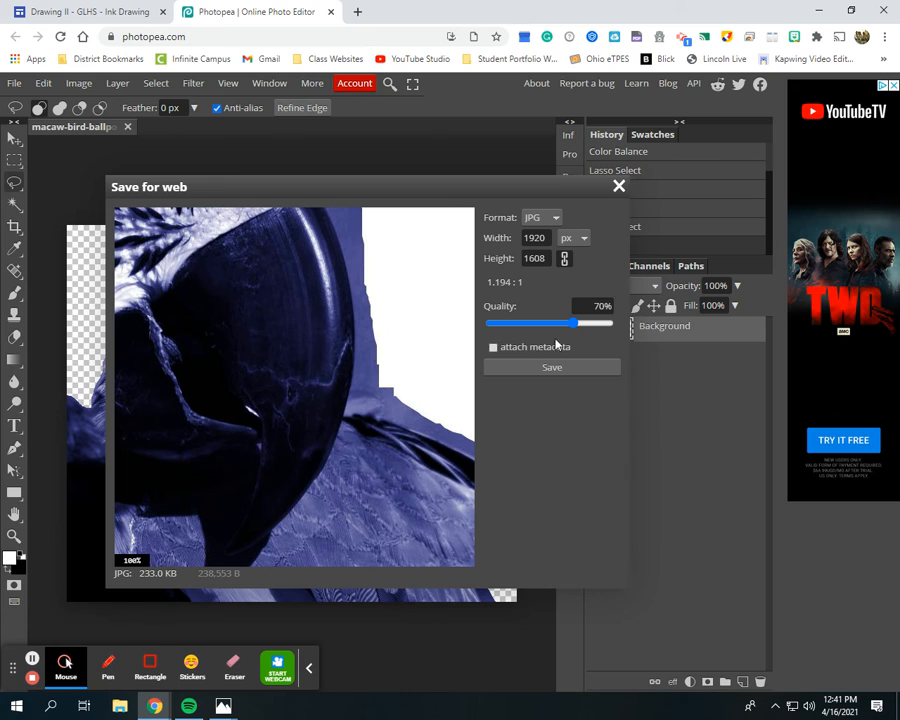
pyautogui.moveTo(573, 323); pyautogui.dragTo(616, 322)
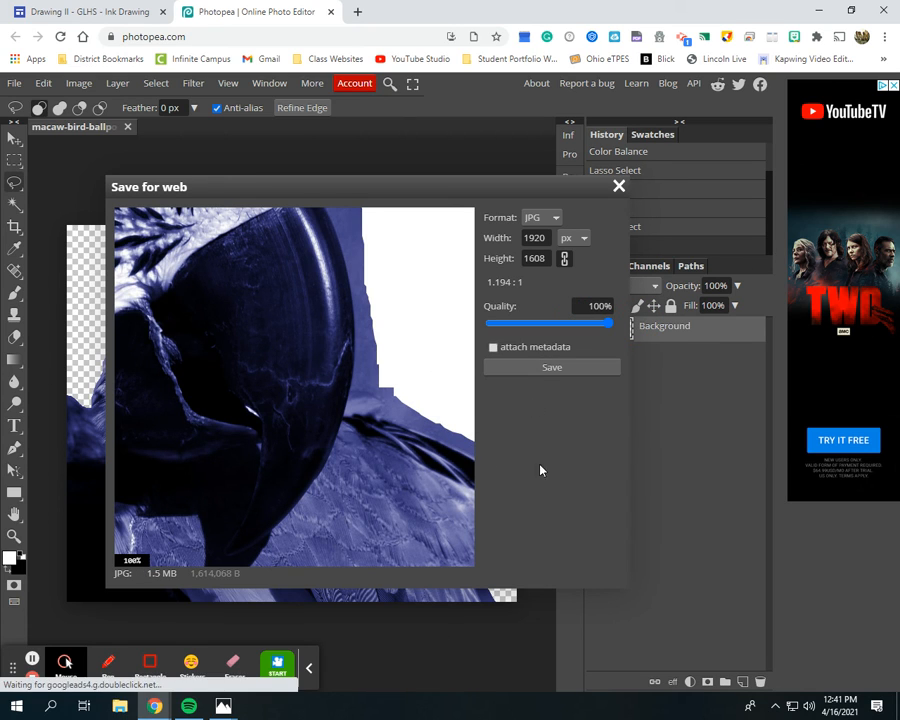
pyautogui.click(552, 367)
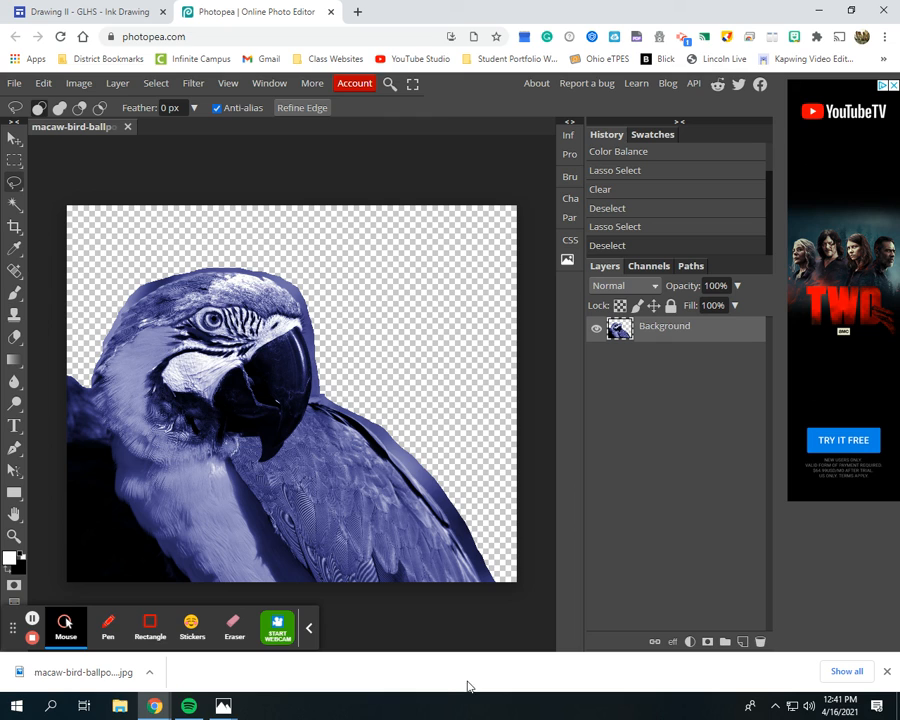
# Open the exported macaw JPG in Photos to check the blue cut-out, and return to Photopea.
pyautogui.moveTo(233, 707)
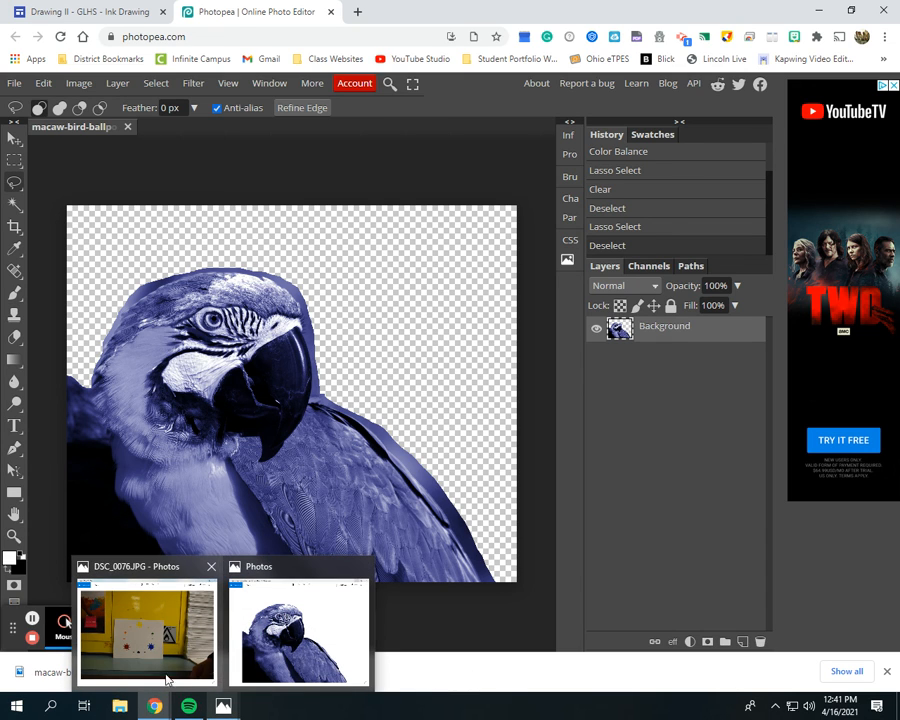
pyautogui.click(47, 677)
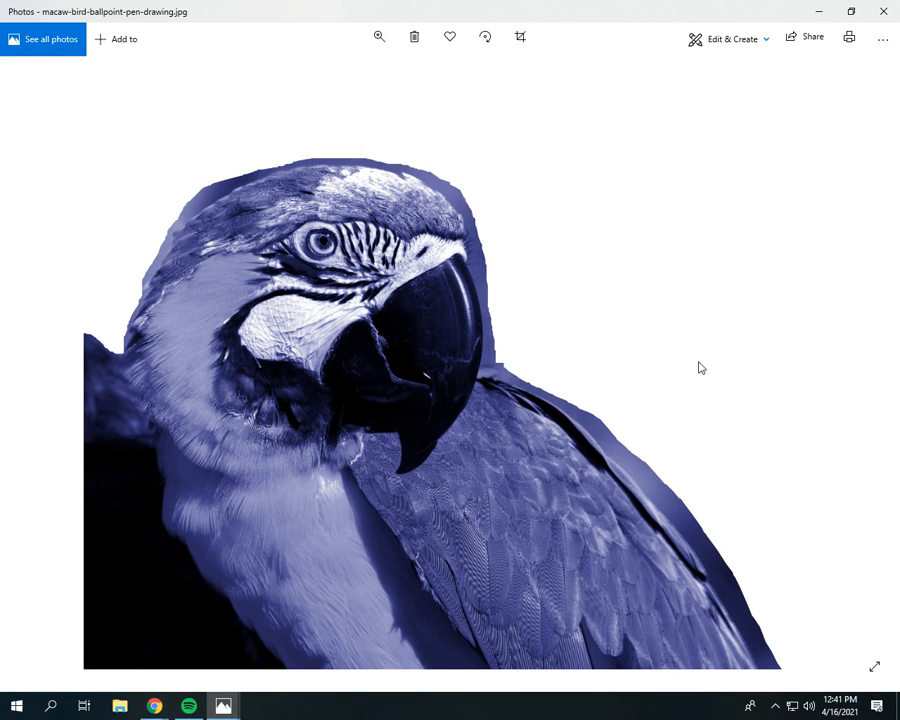
pyautogui.click(162, 714)
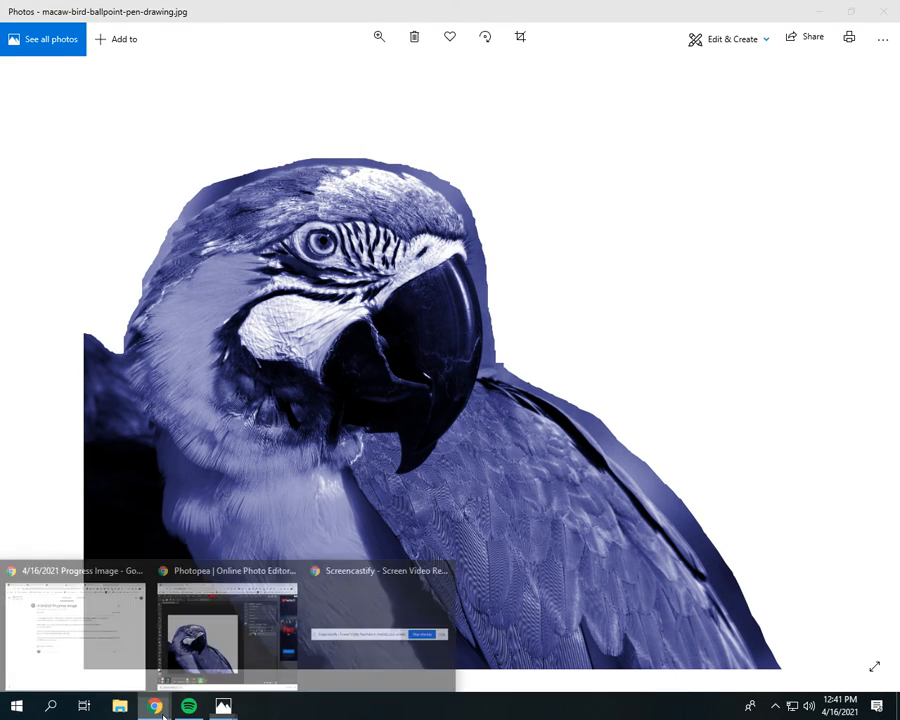
pyautogui.click(217, 656)
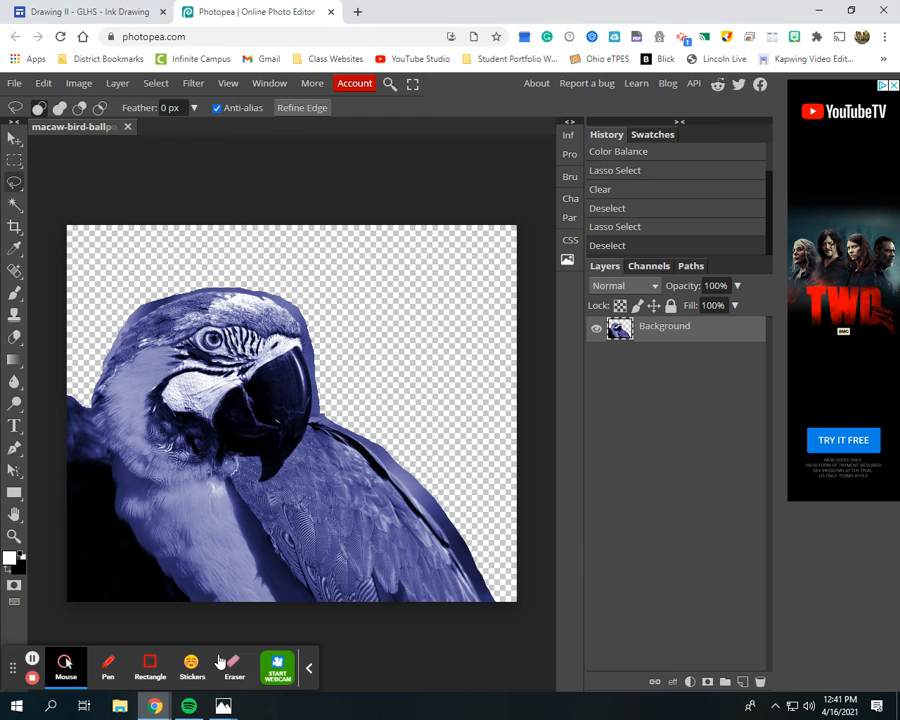
# Go to the Ink Drawing page and review the color, black-and-white, blue and background-free versions of the macaw.
pyautogui.click(83, 13)
pyautogui.scroll(1, 410, 260)
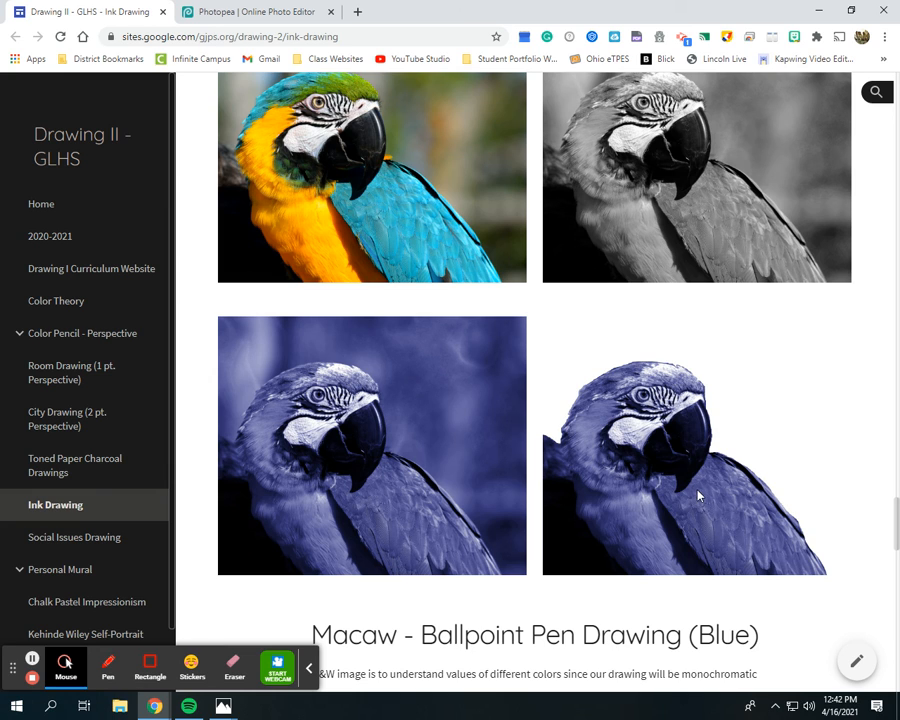
pyautogui.scroll(1, 690, 485)
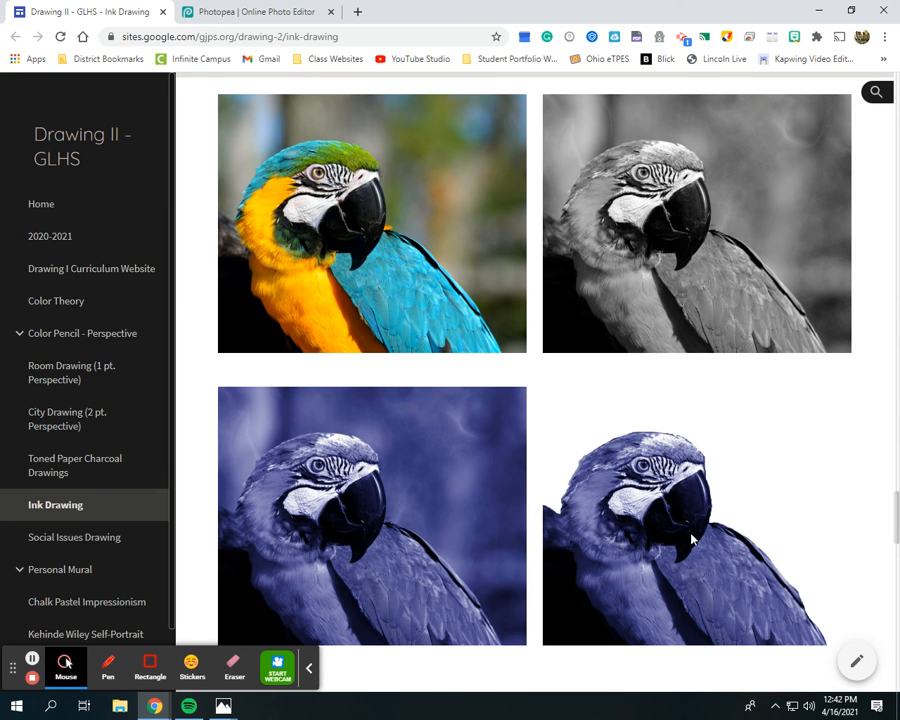